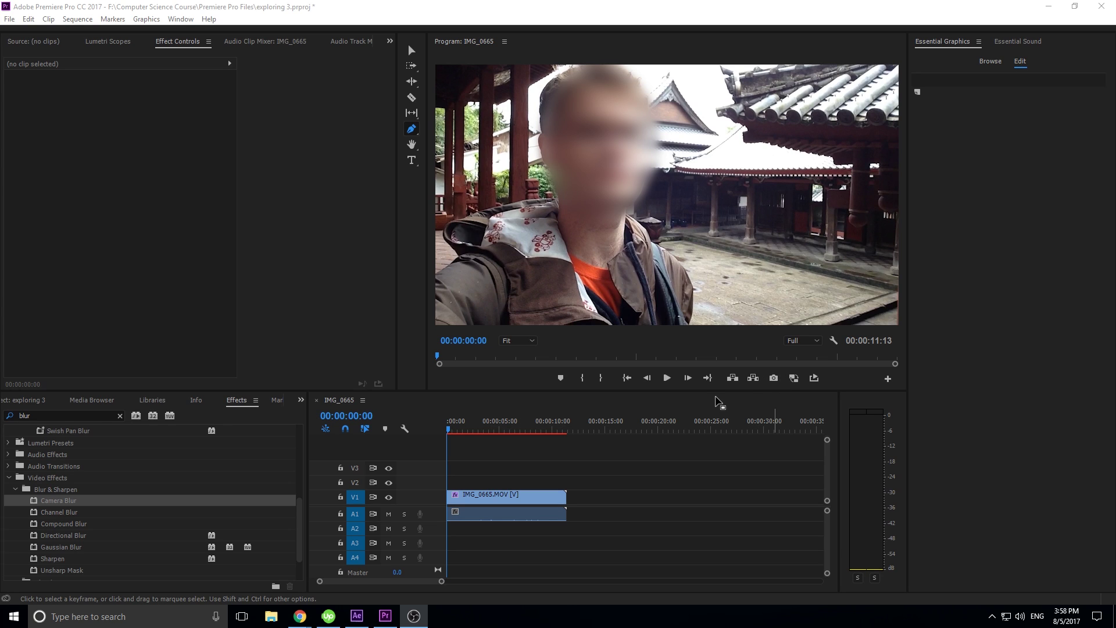
# Step: Play the start of the temple clip to review the current blurred face
pyautogui.click(453, 430)
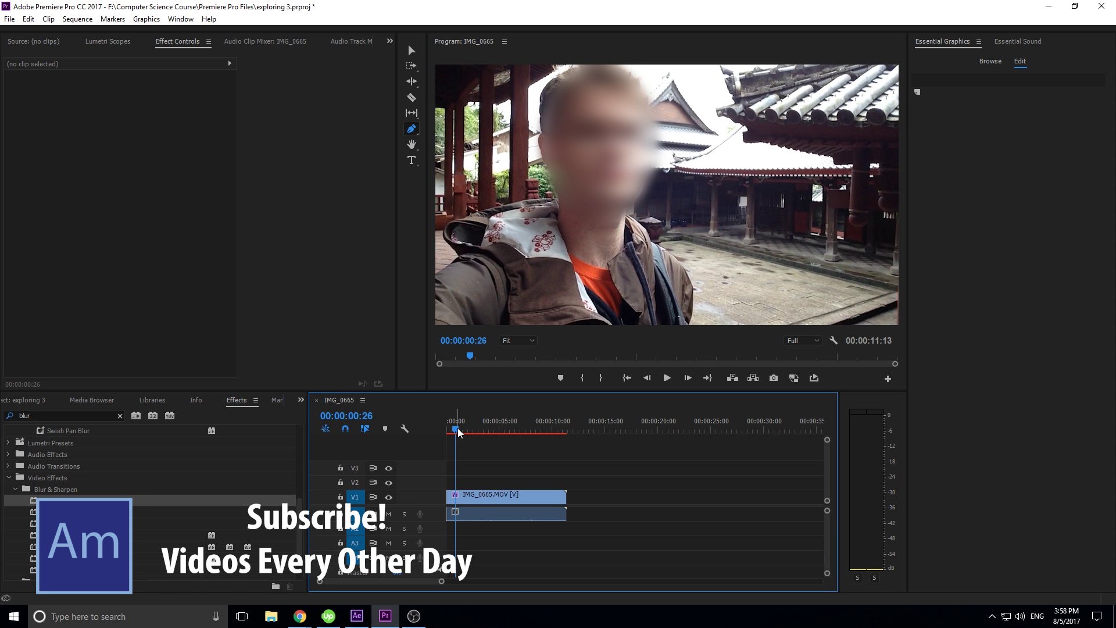
pyautogui.press('space')
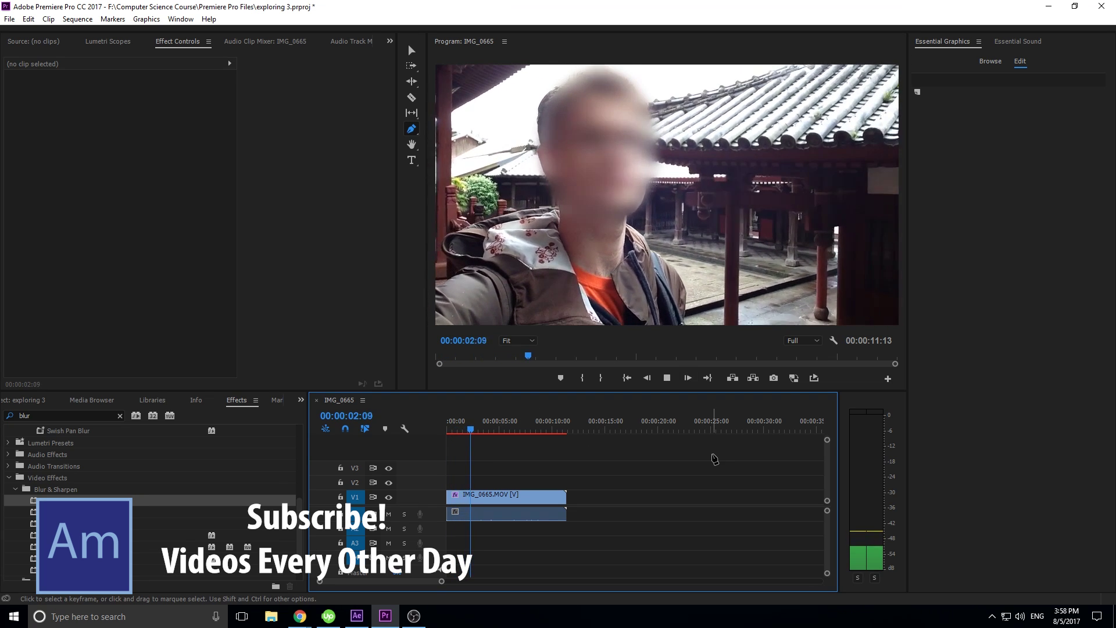
pyautogui.press('space')
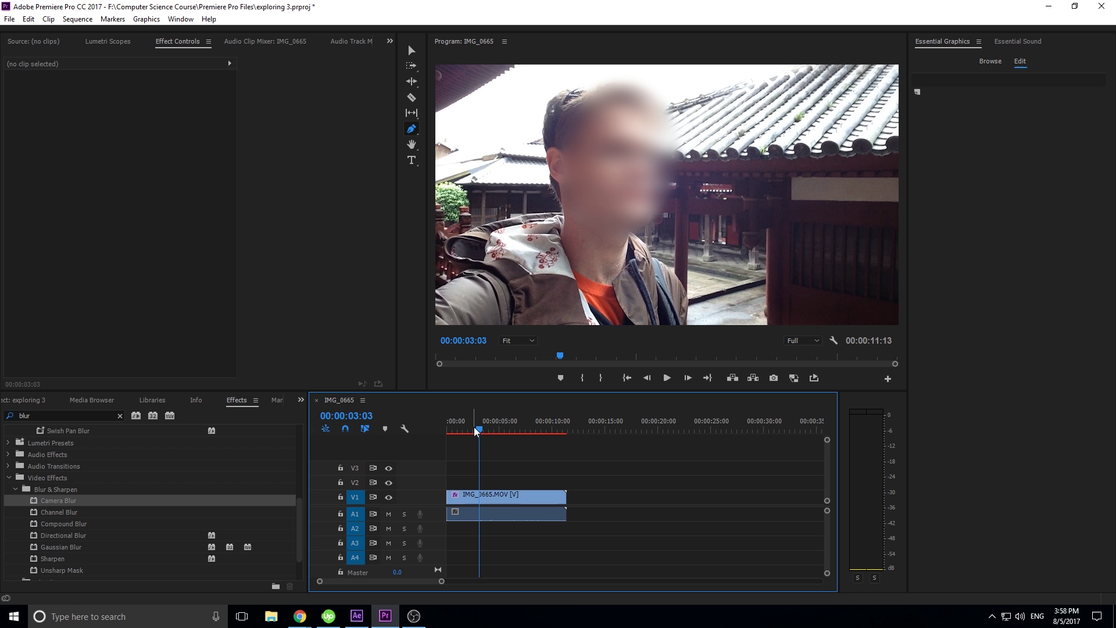
# Step: Delete the clip's existing Camera Blur effect and scrub to 00:00:03:19 to see the face
pyautogui.click(512, 495)
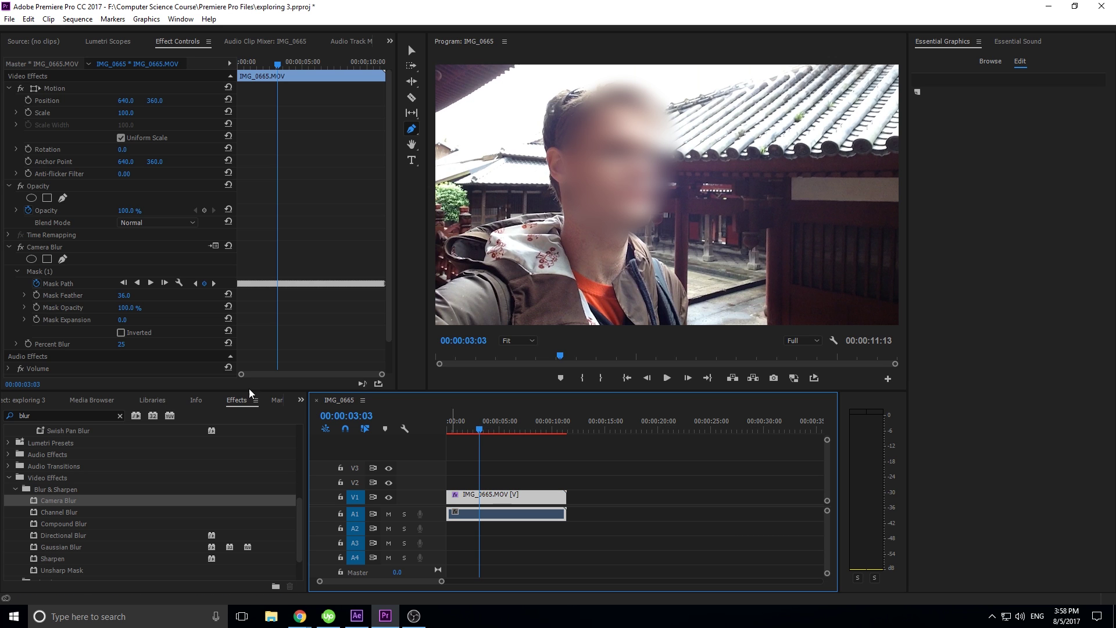
pyautogui.click(60, 272)
pyautogui.click(57, 250)
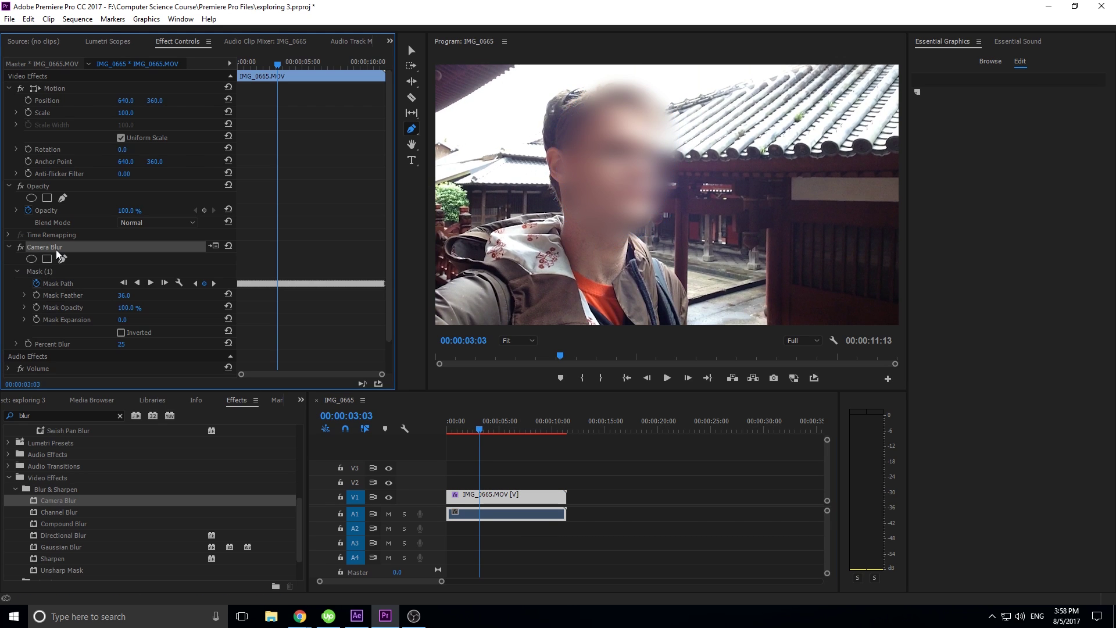
pyautogui.press('Delete')
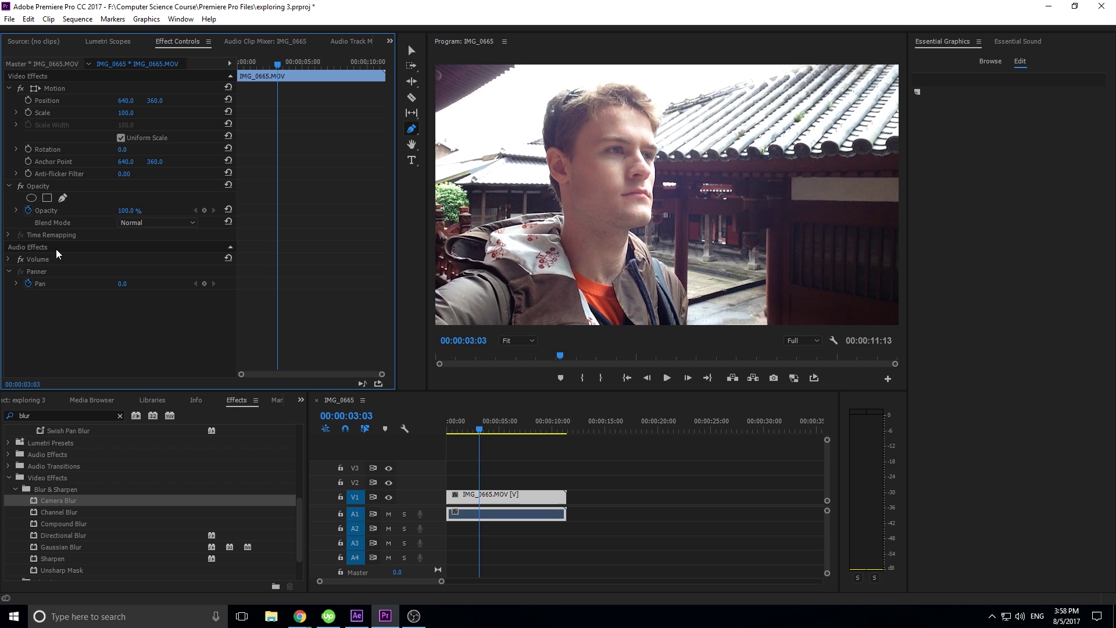
pyautogui.moveTo(481, 426)
pyautogui.mouseDown()
pyautogui.moveTo(452, 425)
pyautogui.moveTo(503, 425)
pyautogui.mouseUp()
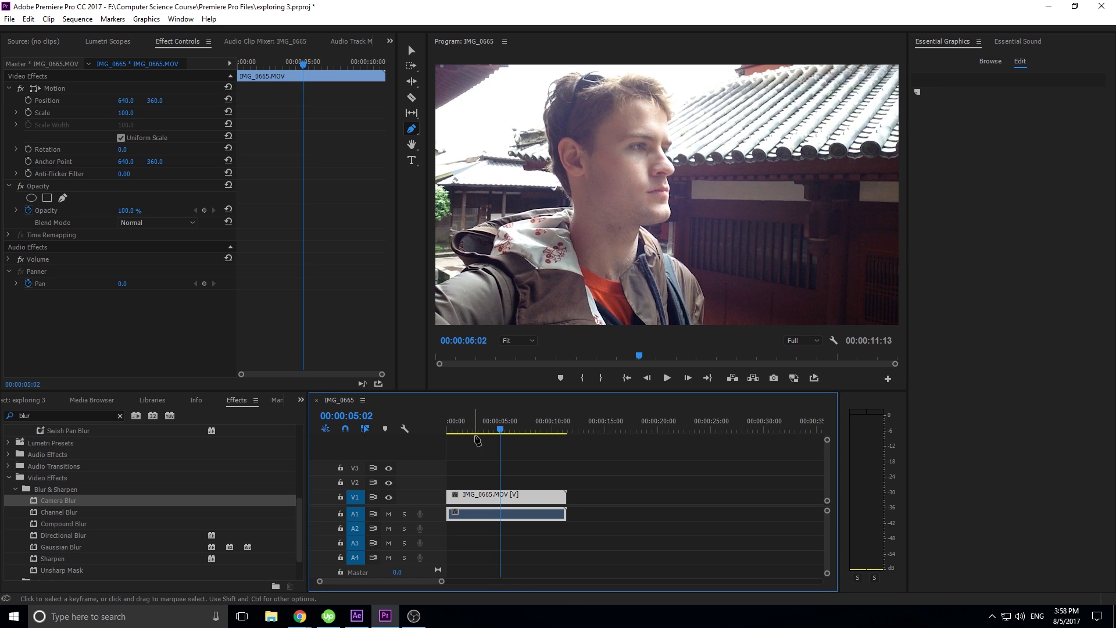
pyautogui.click(503, 430)
pyautogui.click(486, 429)
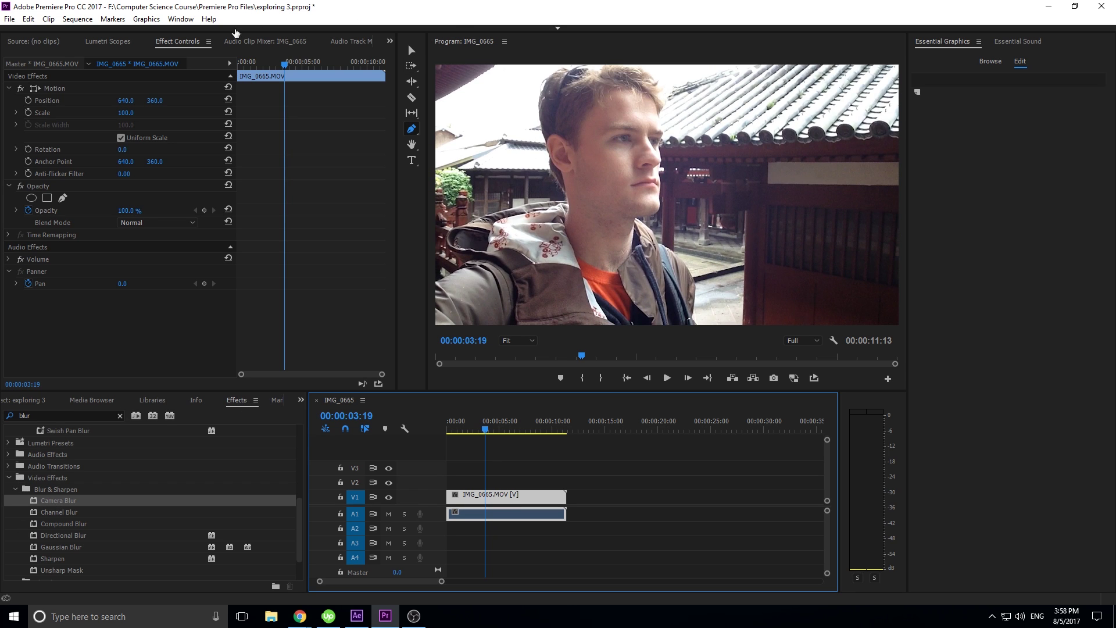
# Step: Switch to the Editing workspace and apply Camera Blur to the temple clip on V1
pyautogui.click(557, 28)
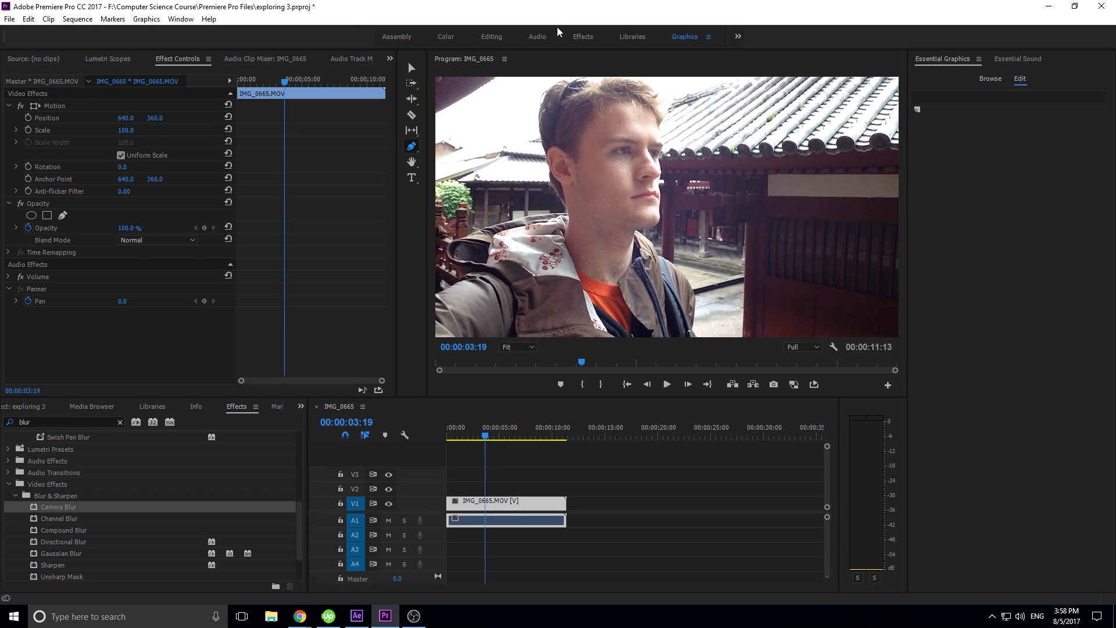
pyautogui.click(494, 40)
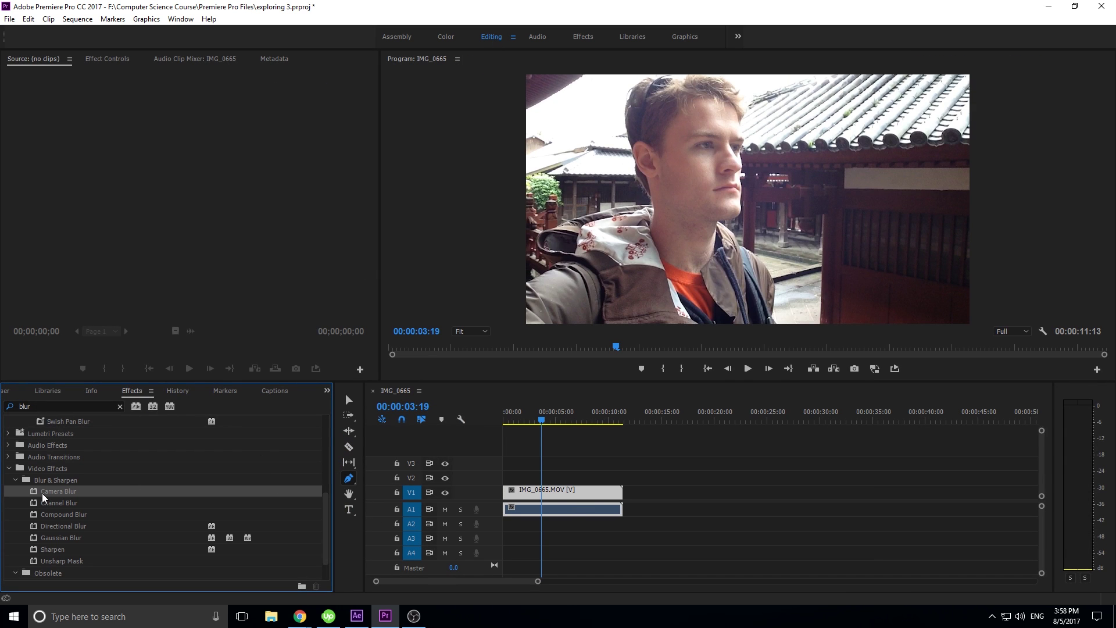
pyautogui.moveTo(45, 495); pyautogui.dragTo(529, 494)
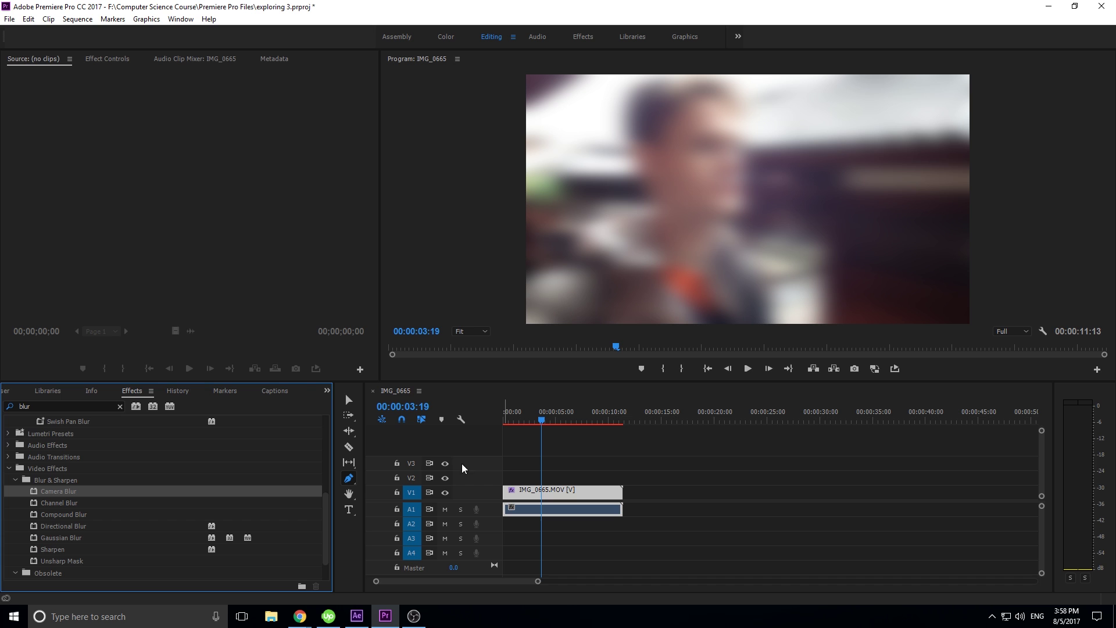
# Step: Select the temple clip with the Selection tool and show its Effect Controls
pyautogui.click(346, 400)
pyautogui.click(538, 491)
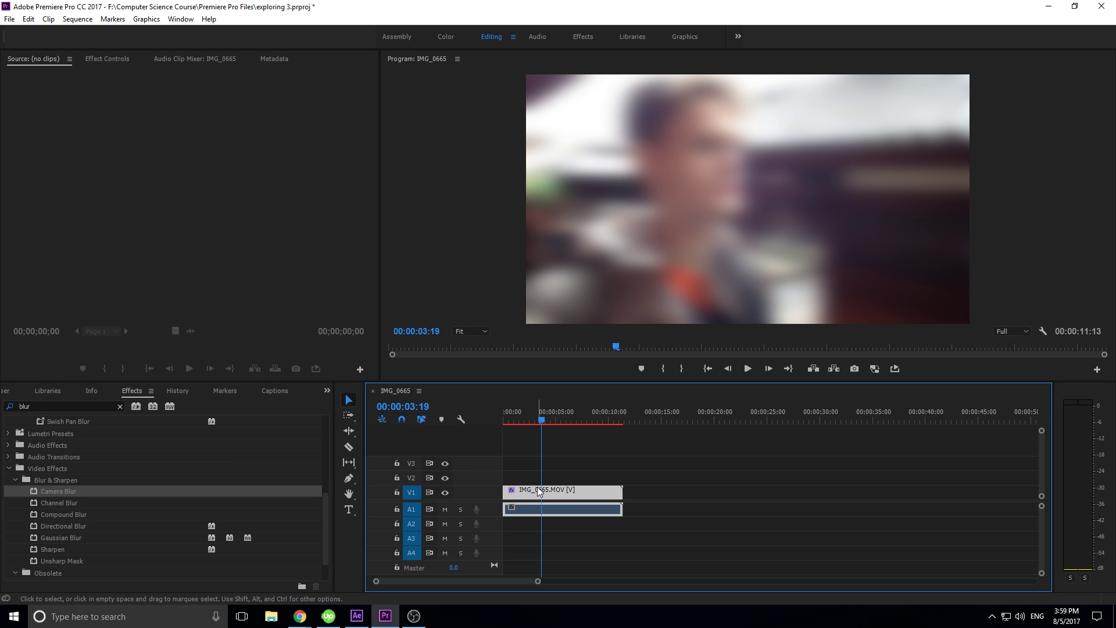
pyautogui.click(110, 58)
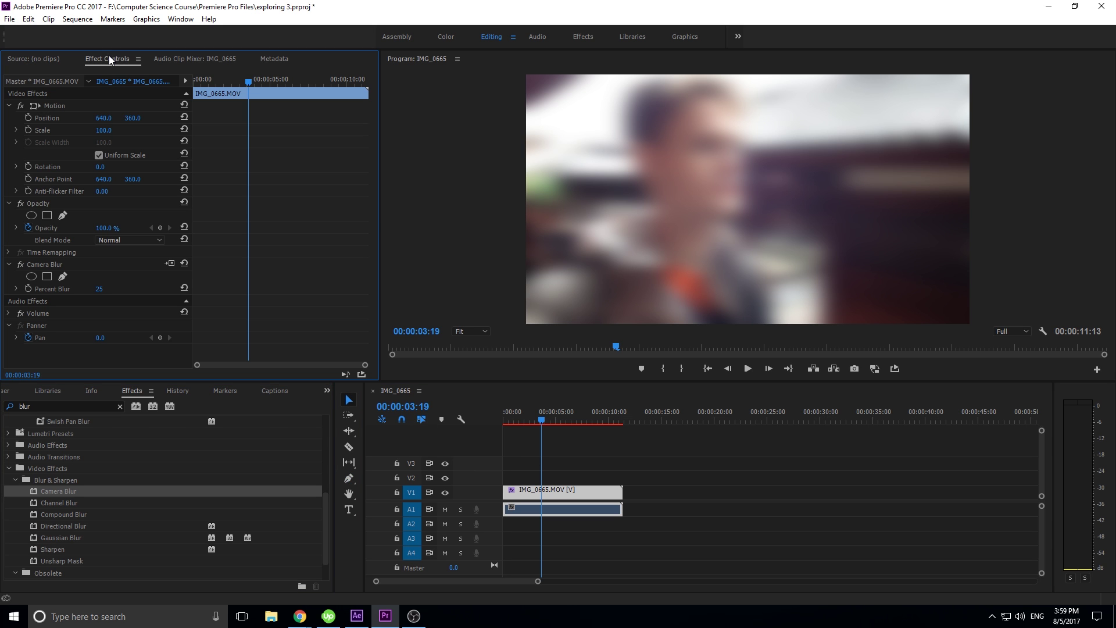
# Step: Add an elliptical mask to Camera Blur, then move and resize it over the face
pyautogui.click(31, 277)
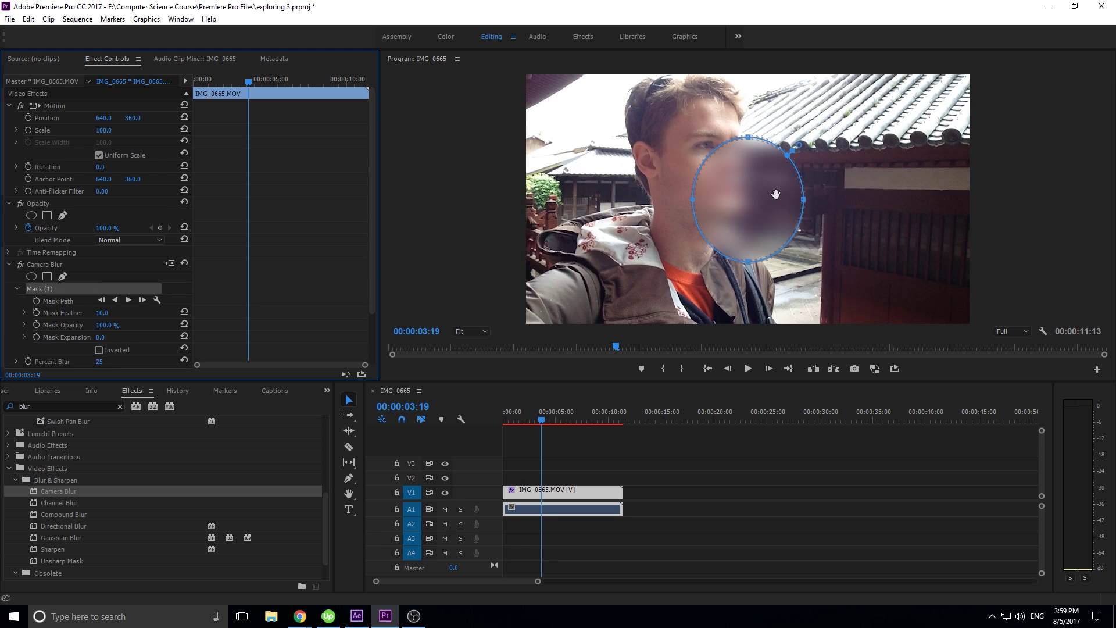
pyautogui.moveTo(775, 194); pyautogui.dragTo(718, 137)
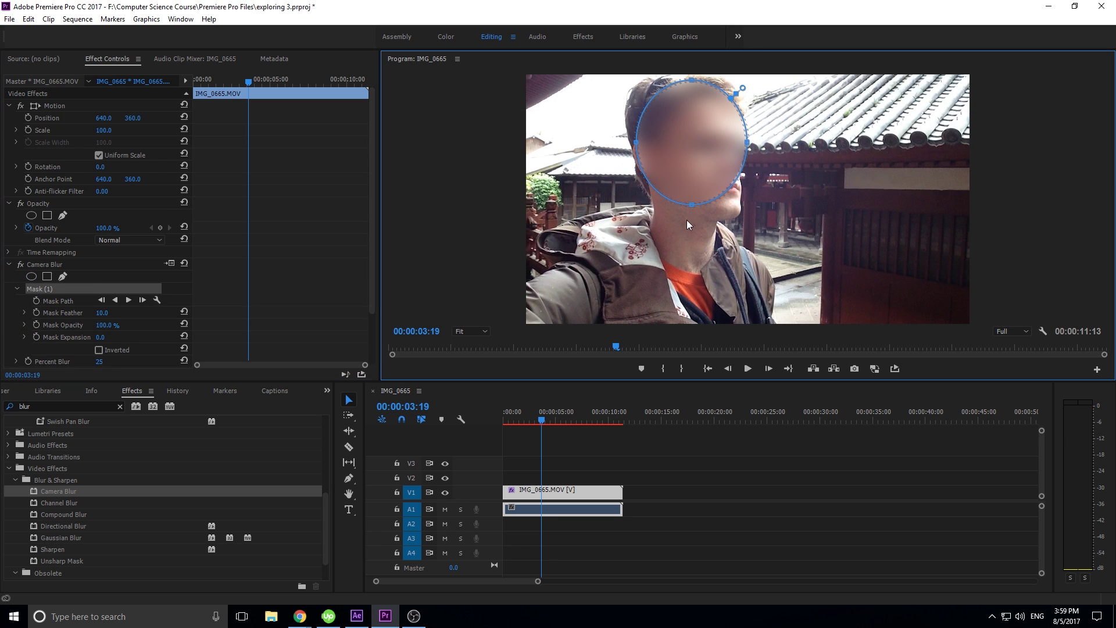
pyautogui.moveTo(700, 205); pyautogui.dragTo(692, 222)
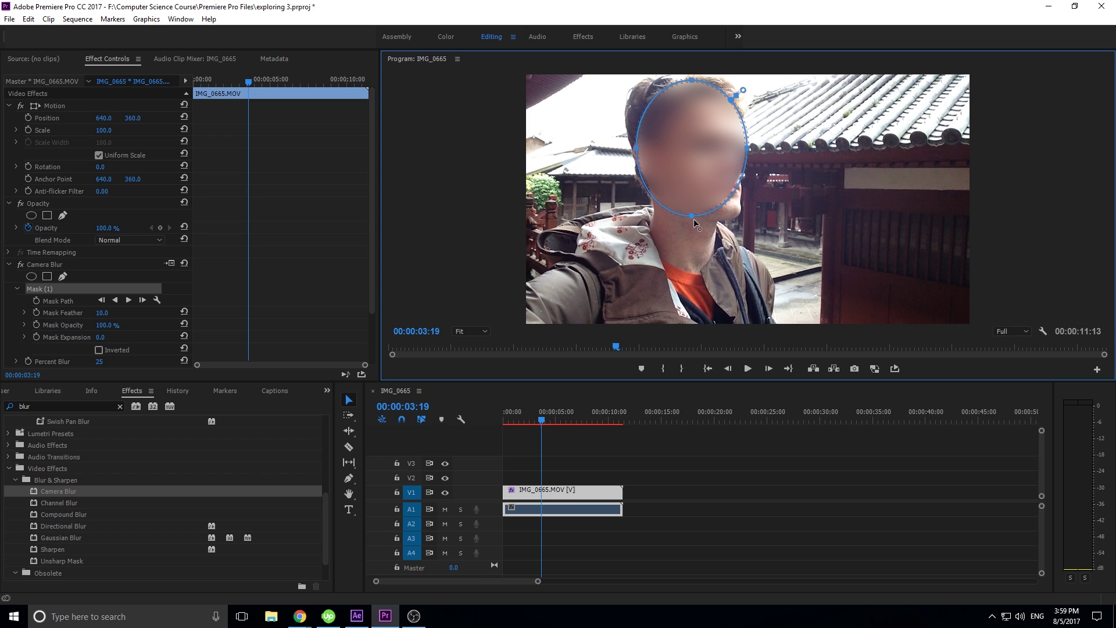
pyautogui.moveTo(744, 151); pyautogui.dragTo(757, 153)
pyautogui.moveTo(637, 152)
pyautogui.mouseDown()
pyautogui.moveTo(621, 152)
pyautogui.moveTo(631, 156)
pyautogui.mouseUp()
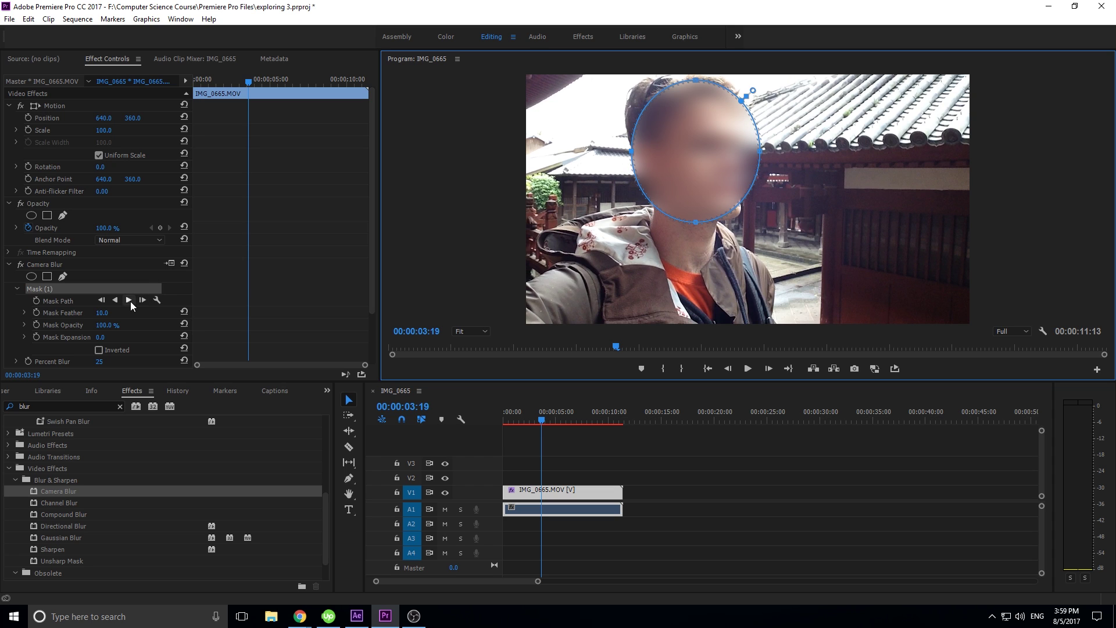
pyautogui.click(156, 300)
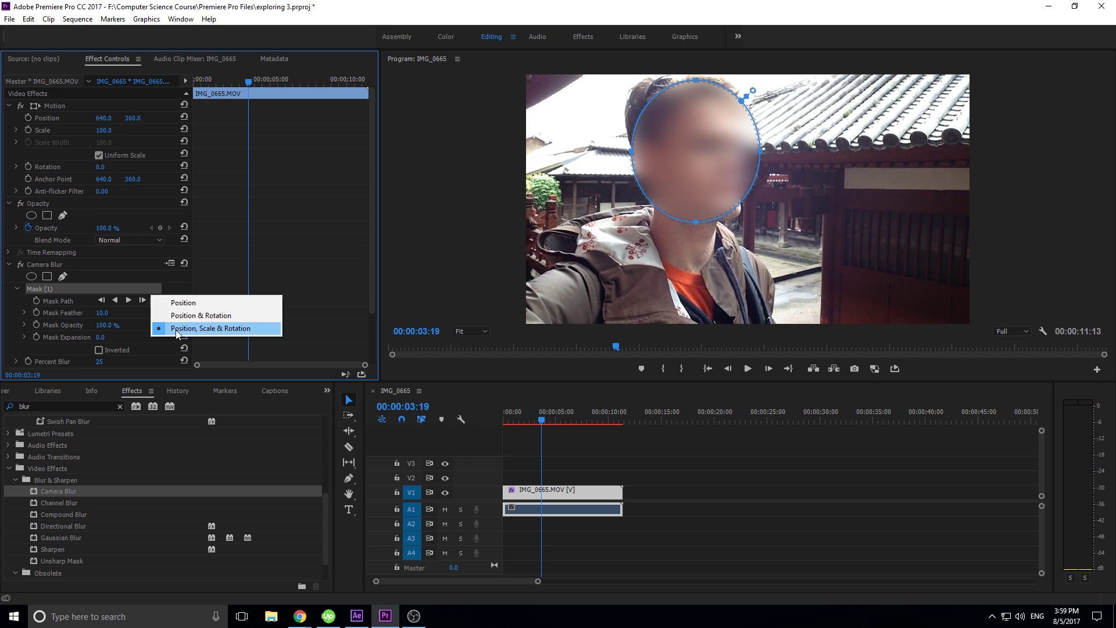
# Step: At 00:00:00:00, nudge the face mask into place and track it forward through the clip
pyautogui.click(546, 424)
pyautogui.moveTo(529, 423); pyautogui.dragTo(491, 414)
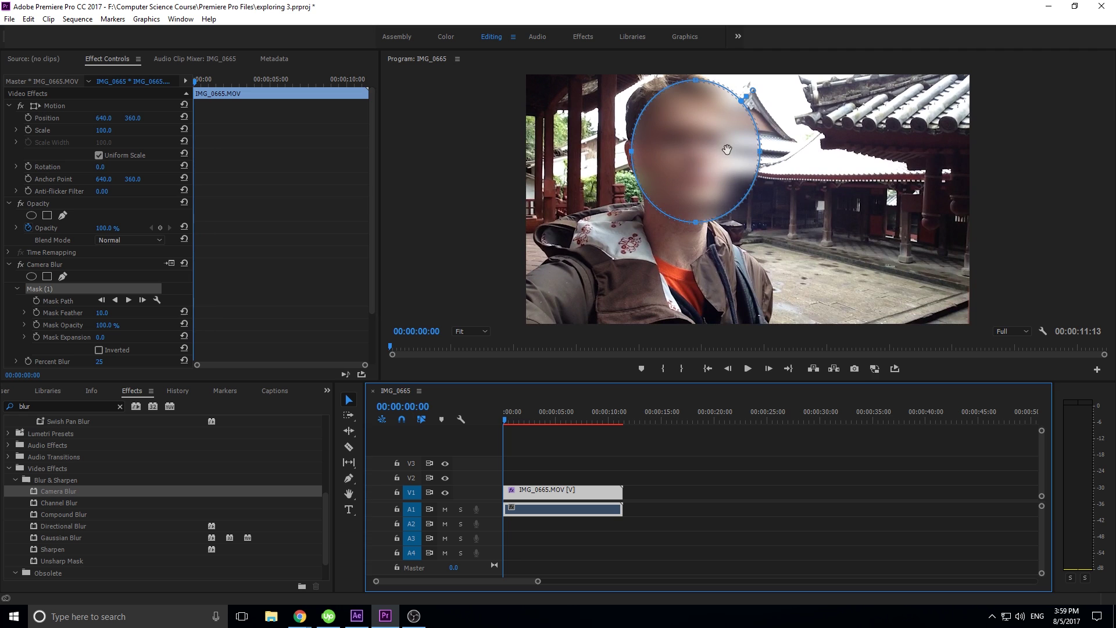
pyautogui.click(709, 145)
pyautogui.moveTo(709, 146); pyautogui.dragTo(710, 145)
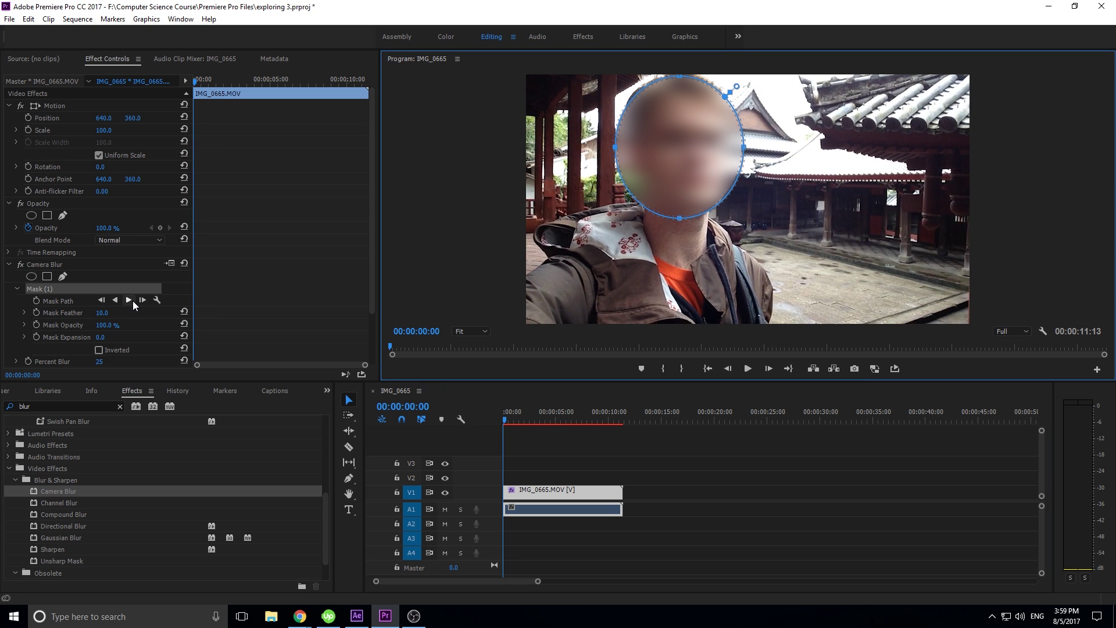
pyautogui.click(128, 301)
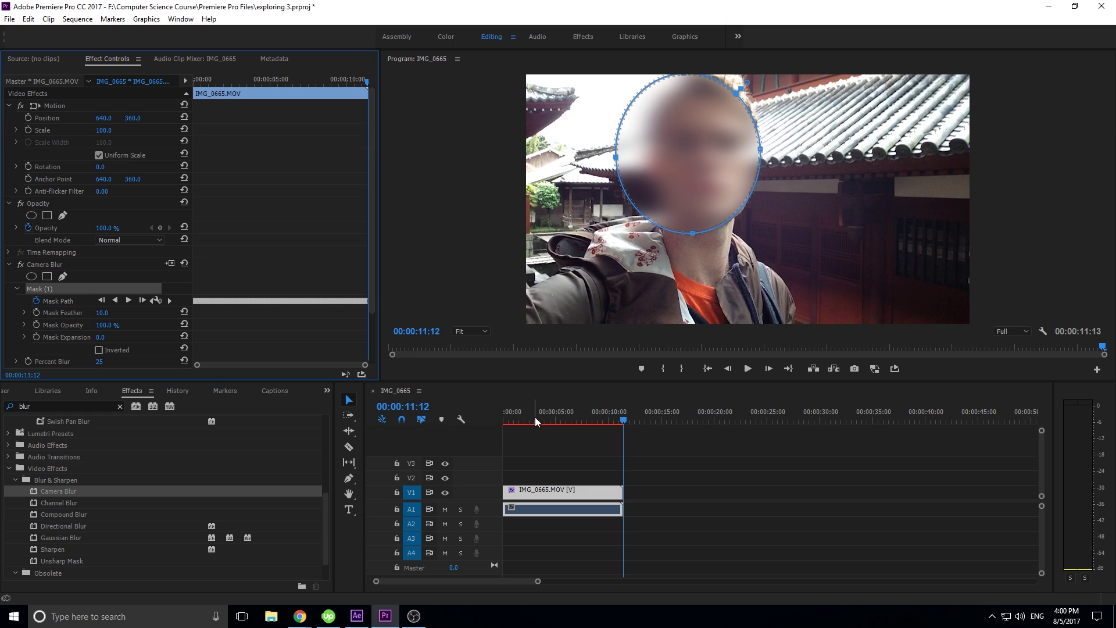
# Step: Replay and scrub the clip from the start to verify the blur follows the face
pyautogui.moveTo(534, 416); pyautogui.dragTo(489, 421)
pyautogui.press('space')
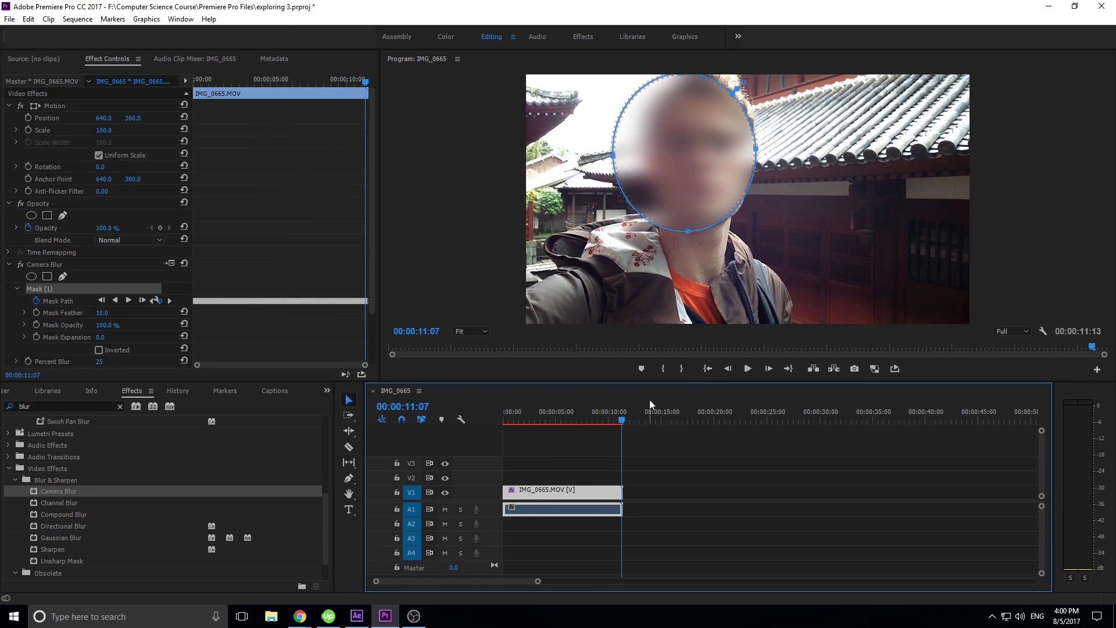
pyautogui.moveTo(649, 416); pyautogui.dragTo(493, 409)
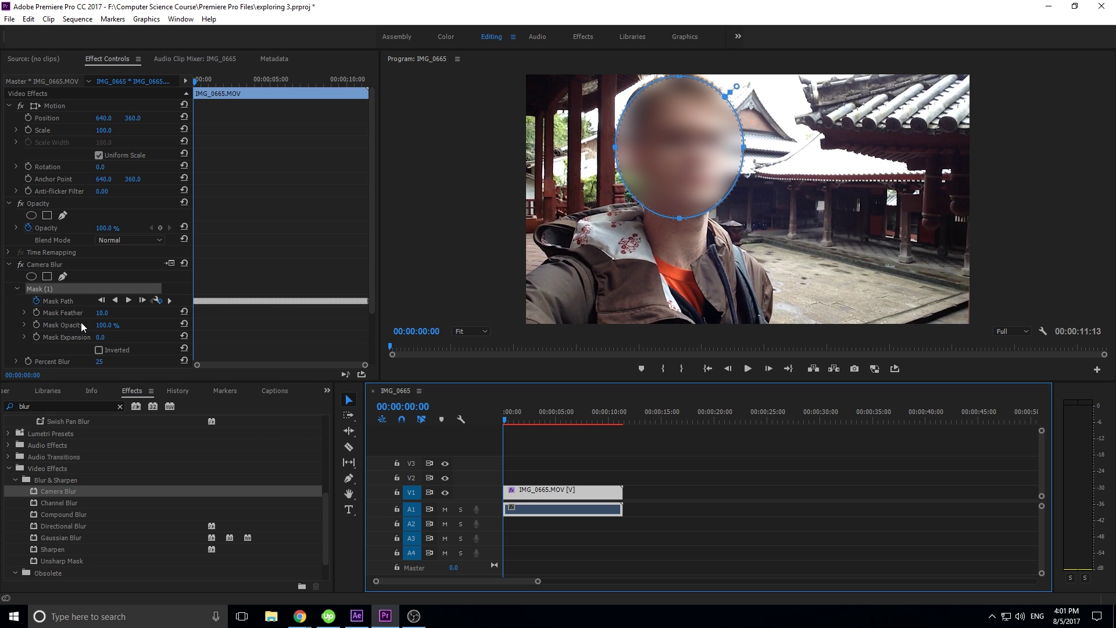
# Step: Raise the Mask Feather from 10 to 62 and play back the softened face blur
pyautogui.moveTo(103, 312); pyautogui.dragTo(167, 334)
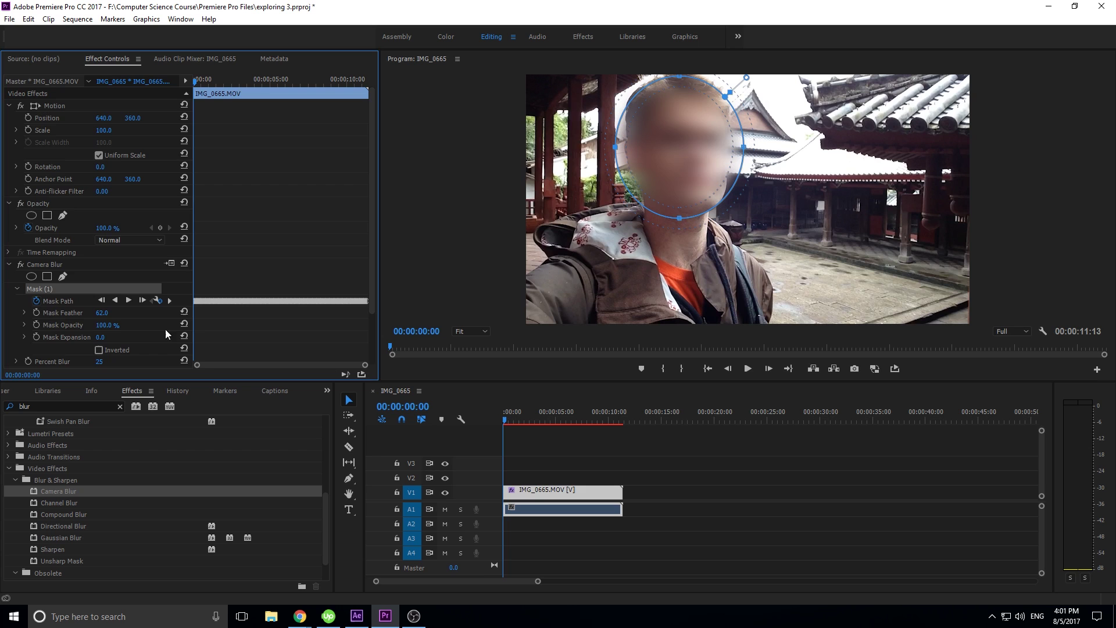
pyautogui.click(825, 463)
pyautogui.press('space')
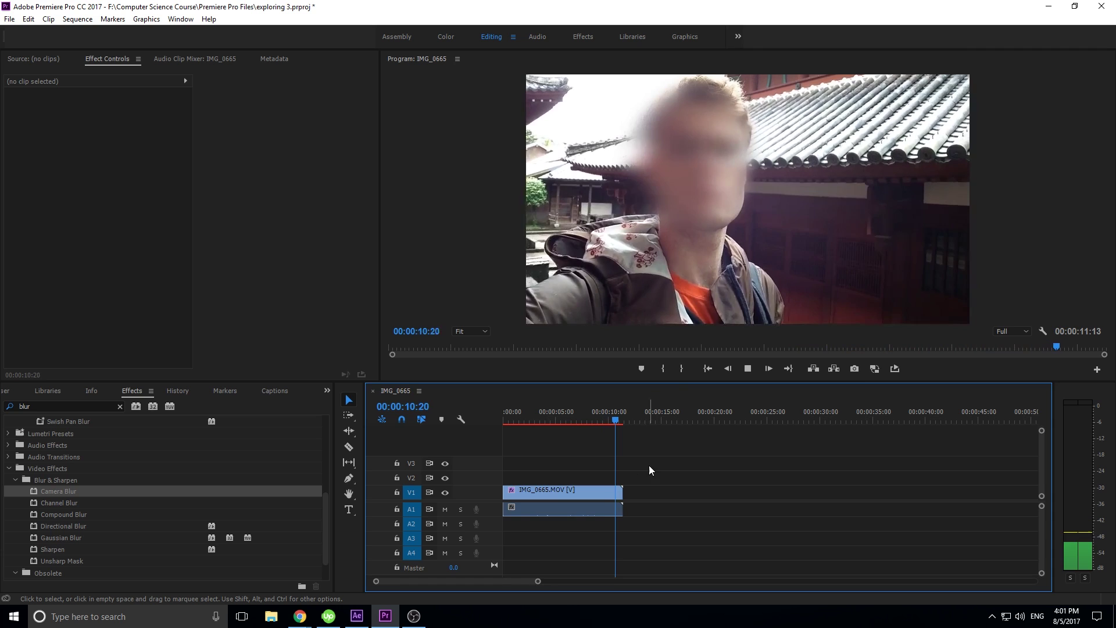
# Step: Stop playback near the end and reselect the V1 clip to show its Camera Blur settings
pyautogui.click(606, 491)
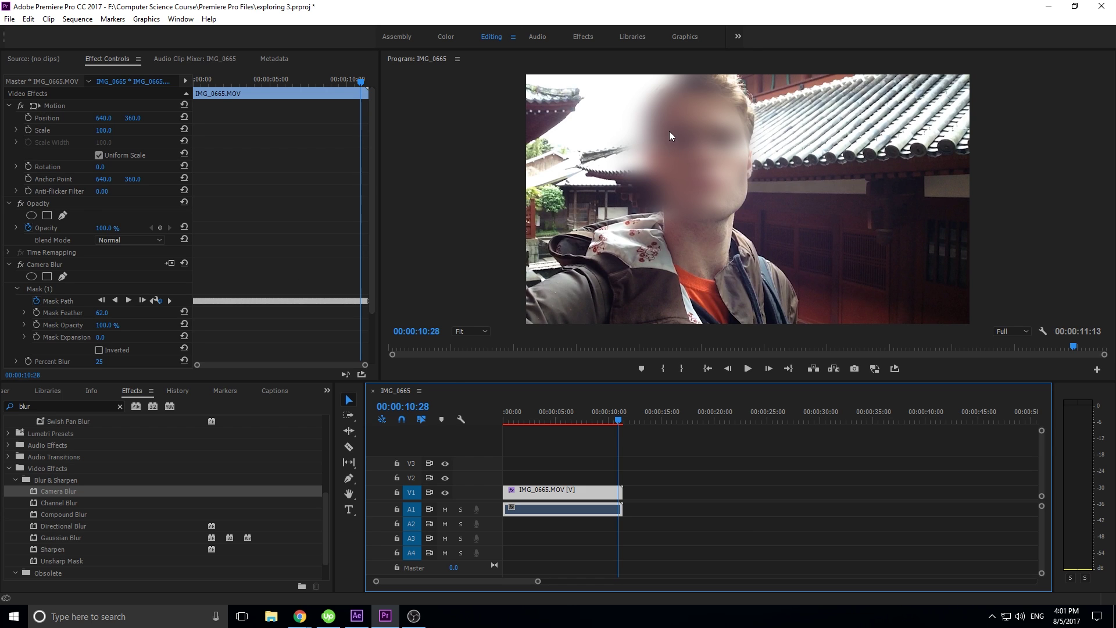
pyautogui.click(156, 294)
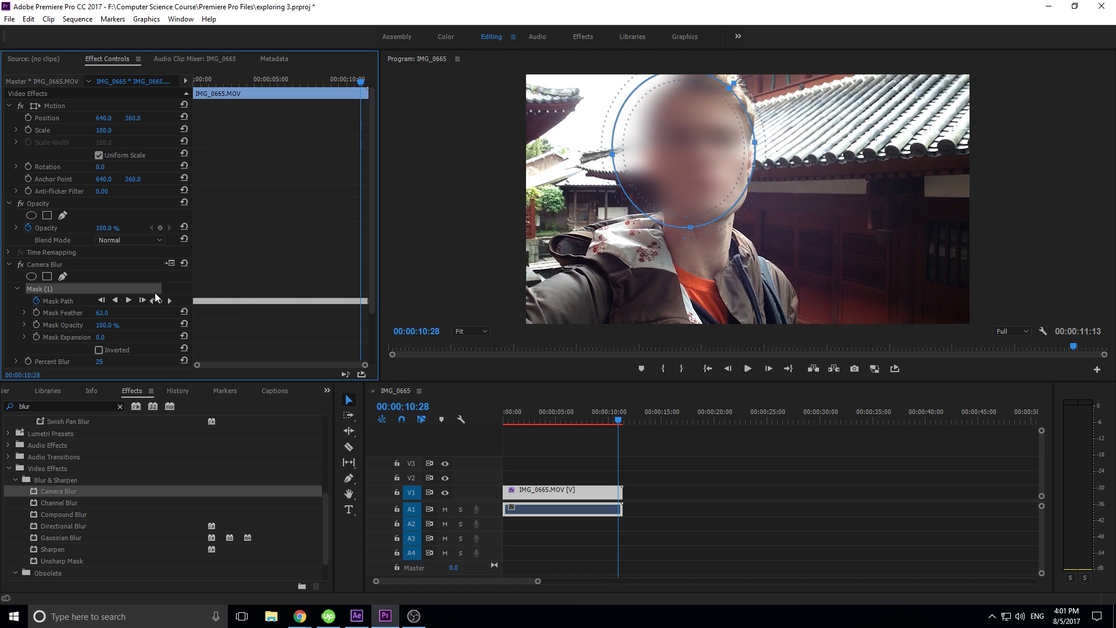
pyautogui.click(156, 300)
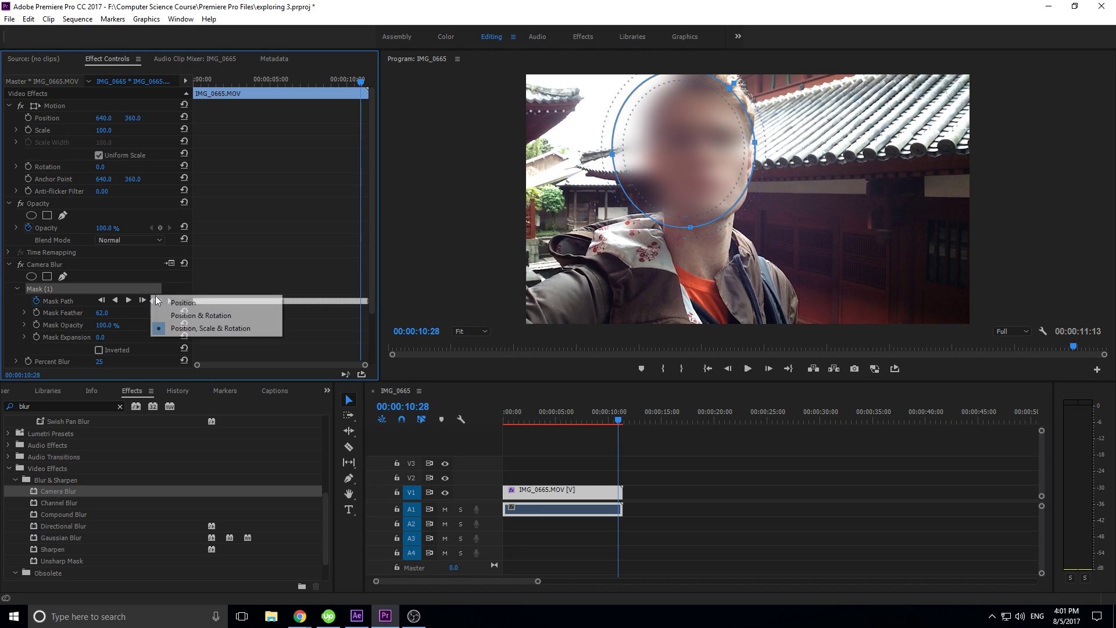
pyautogui.click(337, 331)
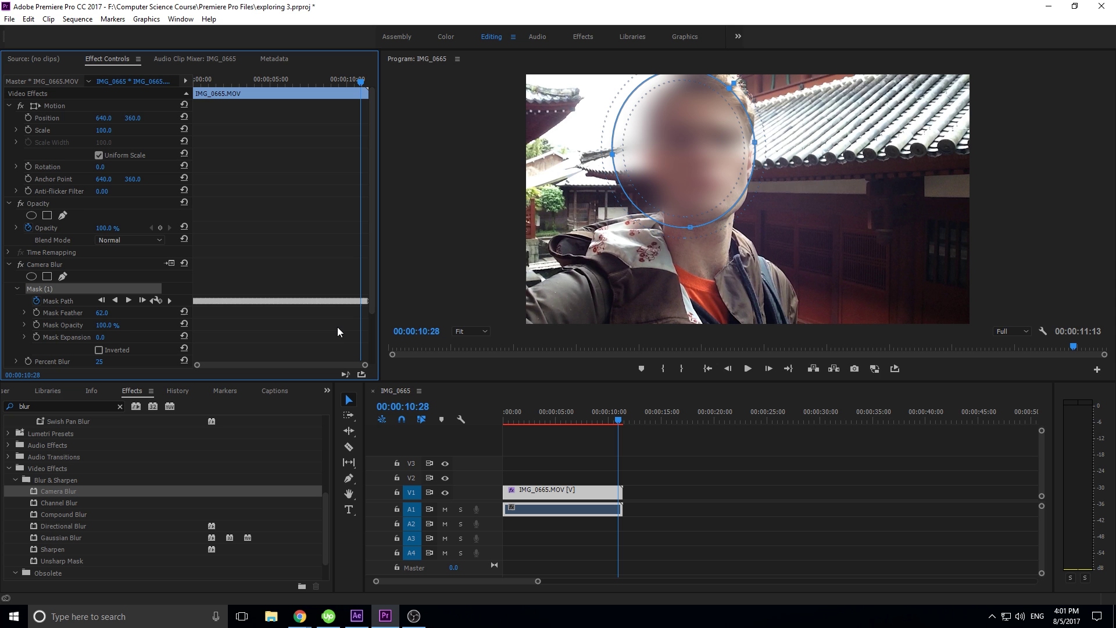